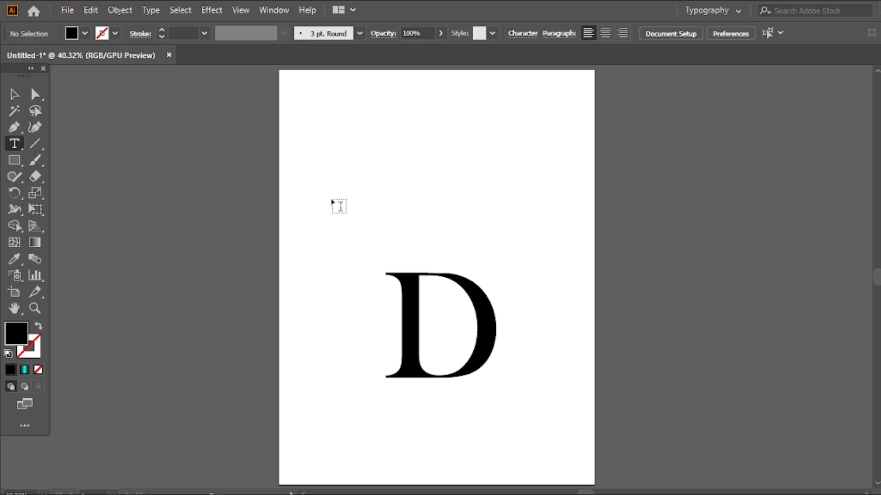
Step: Add a letter C in Baskerville Old Face above the D and shift it toward the page's left edge
type("C")
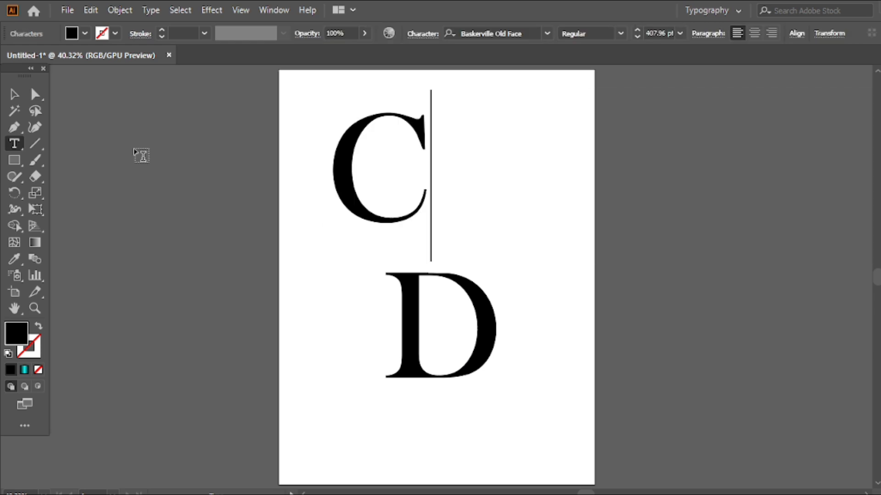
left_click(17, 97)
left_click_drag(378, 194, 350, 194)
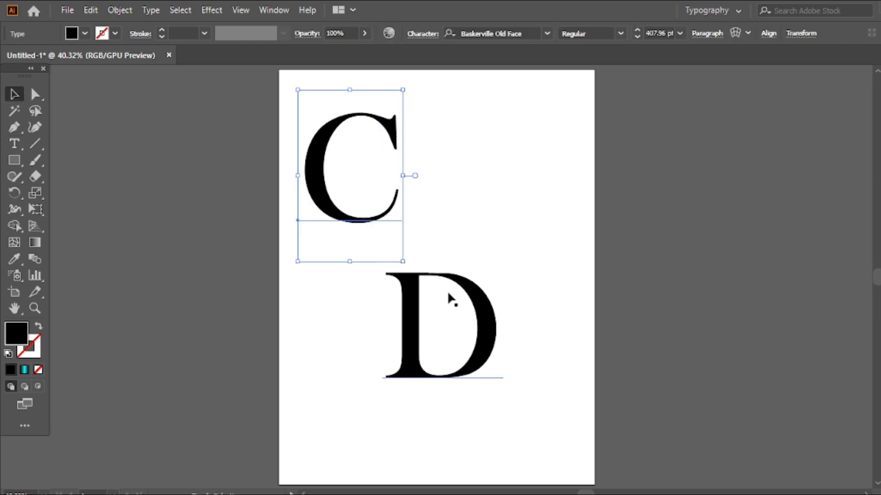
Step: Expand both letters into outlines with Object and Fill enabled
left_click(468, 291)
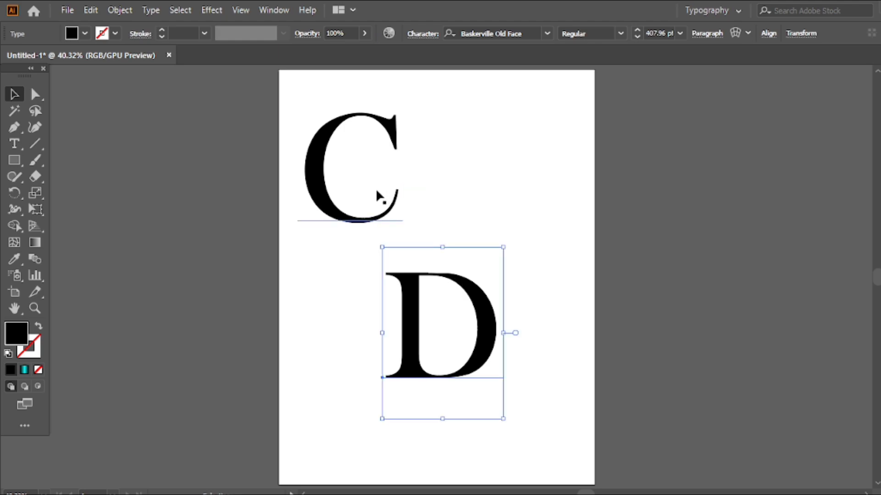
key("i")
key("v")
left_click(531, 203)
left_click(471, 288)
left_click(366, 214, "shift")
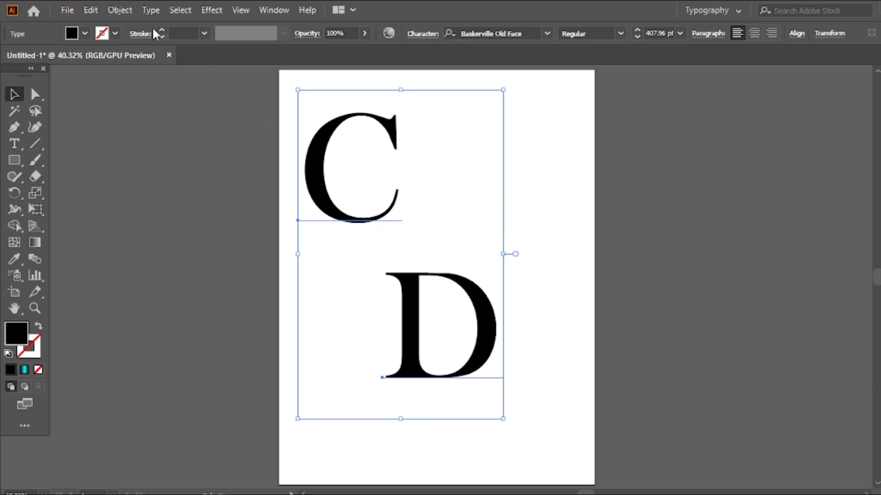
left_click(120, 10)
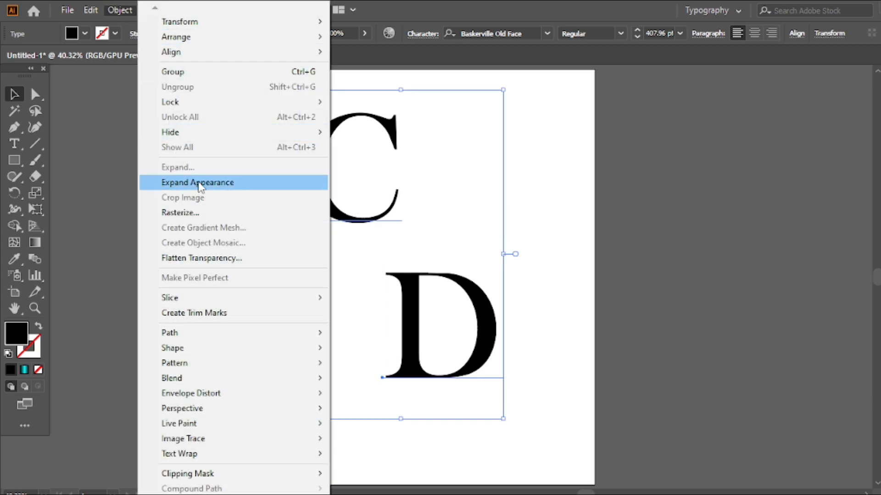
left_click(199, 182)
left_click(120, 9)
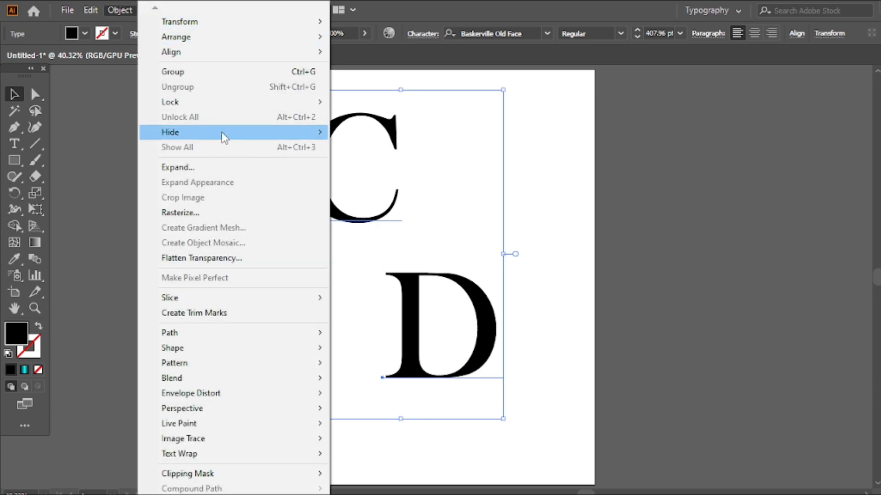
left_click(194, 167)
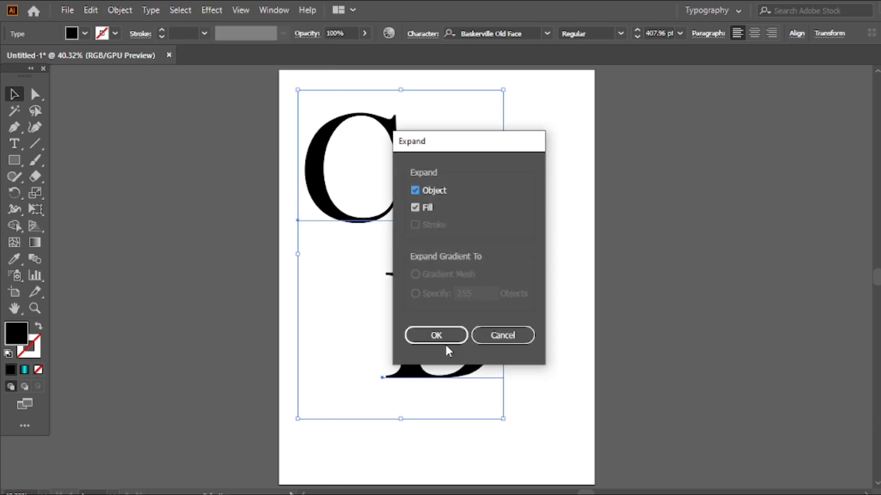
left_click(444, 336)
left_click(552, 240)
Step: Move the D up closer beneath the C, and shift it left by about 155 pt
left_click_drag(488, 333, 485, 292)
left_click(504, 243)
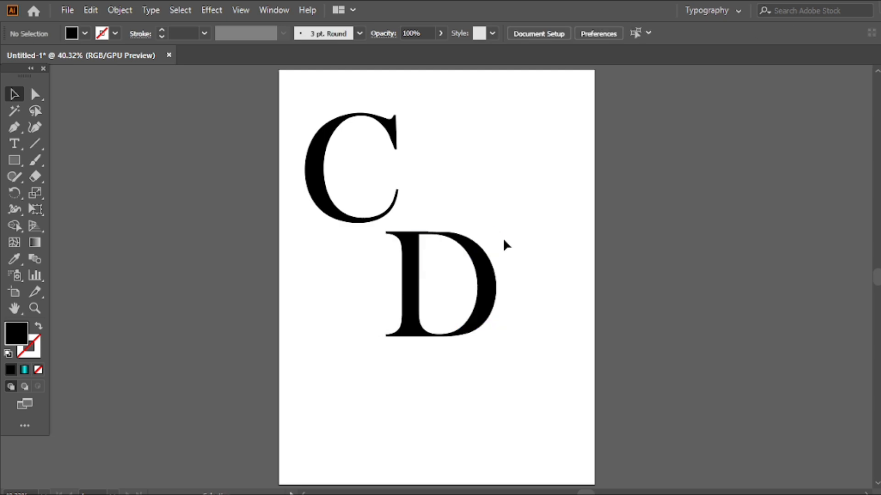
left_click(375, 207)
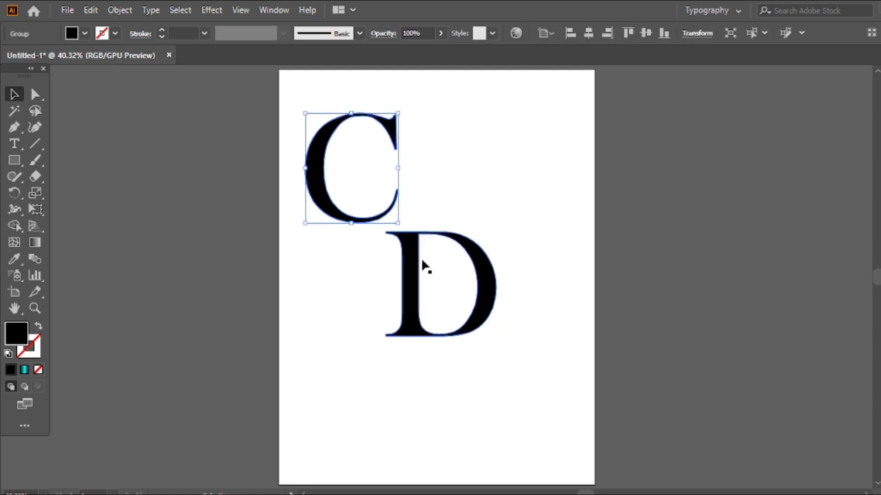
left_click_drag(417, 267, 356, 258)
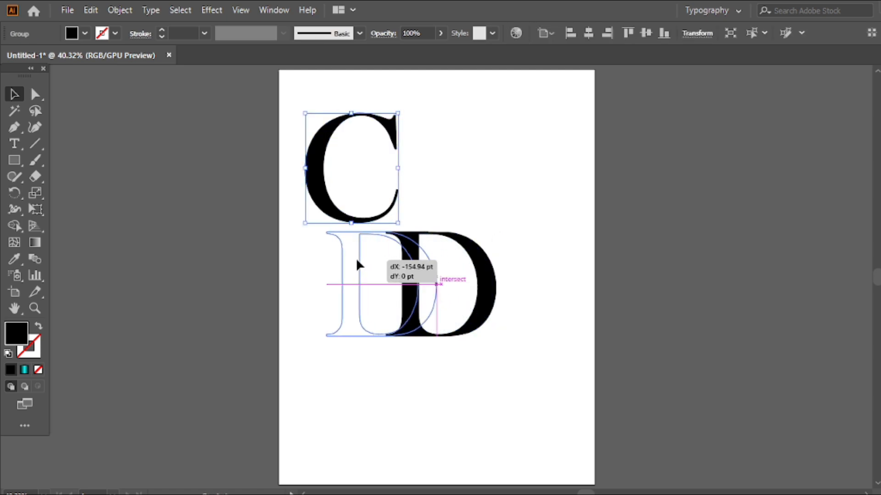
left_click(425, 194)
Step: Move the C onto the D so that its curved left side overlaps and interlocks with the D's bowl
left_click_drag(386, 214, 483, 327)
left_click(502, 193)
left_click_drag(411, 289, 398, 290)
left_click(497, 150)
Step: Group the overlapping D and C, and centre the group horizontally and vertically on the artboard
left_click_drag(501, 199, 336, 372)
right_click(430, 200)
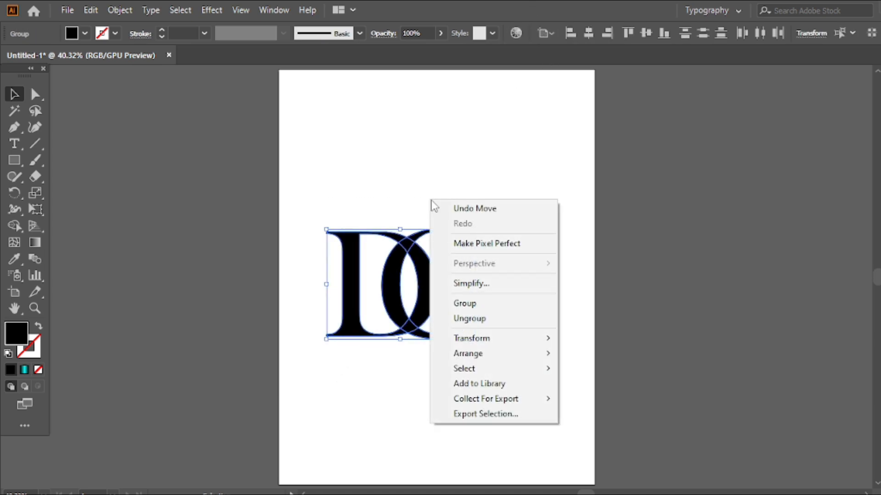
left_click(441, 310)
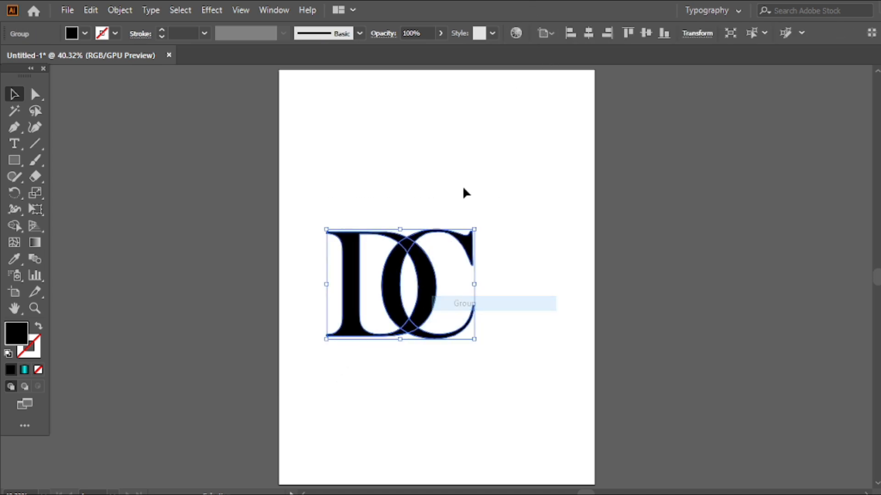
left_click(589, 31)
left_click(646, 35)
left_click(511, 209)
Step: Offset the paths of the DC group by 10 pt with miter joins and a miter limit of 4
left_click_drag(500, 158, 365, 303)
left_click(119, 9)
mouse_move(277, 333)
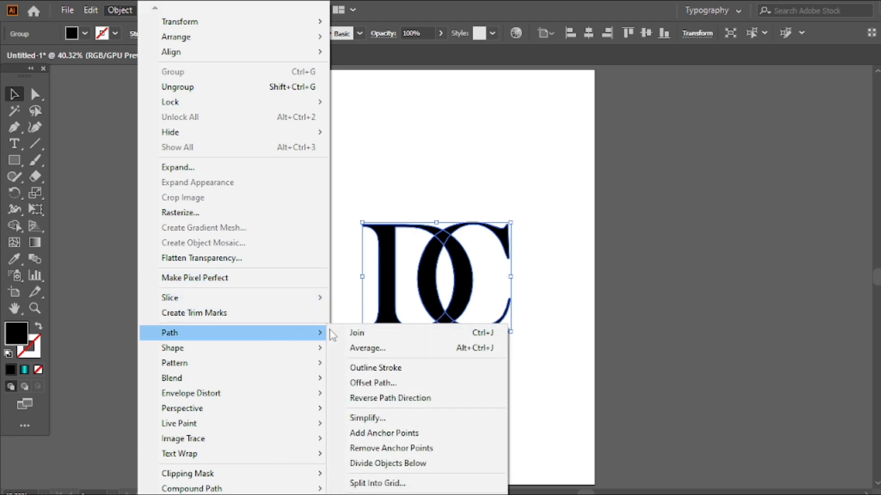
left_click(367, 384)
left_click_drag(260, 75, 291, 60)
left_click(257, 164)
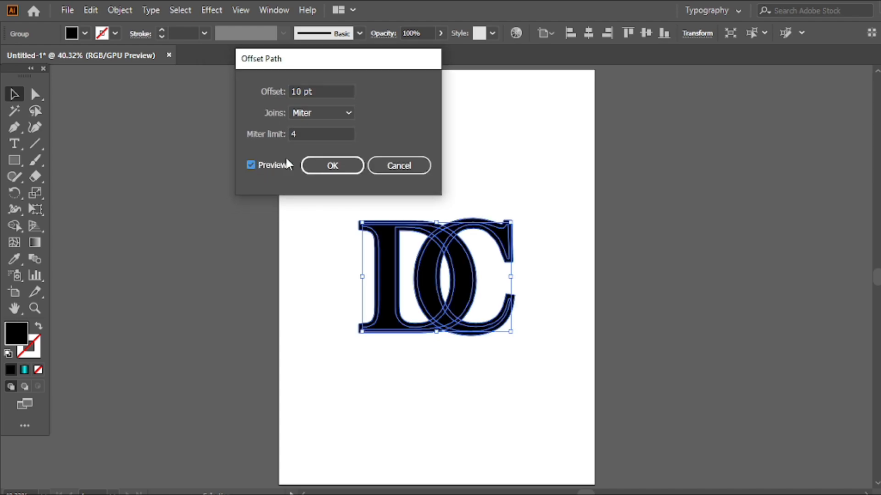
left_click(331, 166)
Step: Use Shape Builder on the whole monogram to remove the offset borders around the D's stem and the C's upper arm
left_click_drag(344, 173, 521, 394)
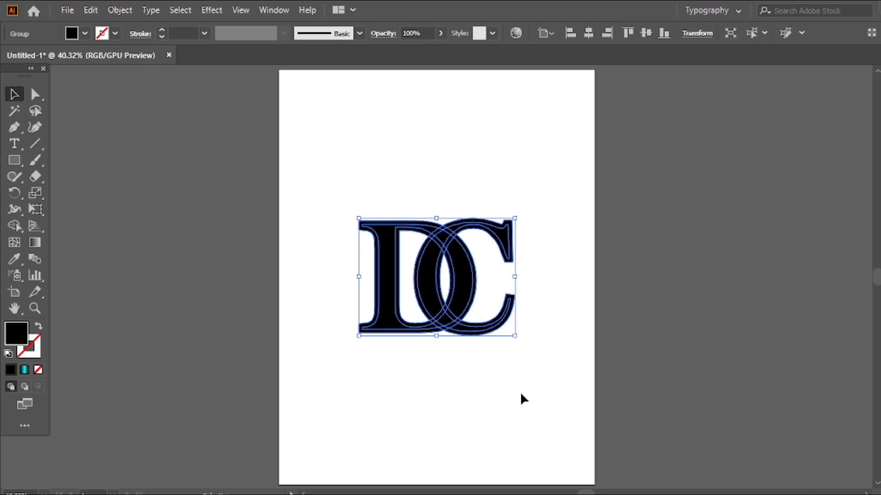
left_click(16, 223)
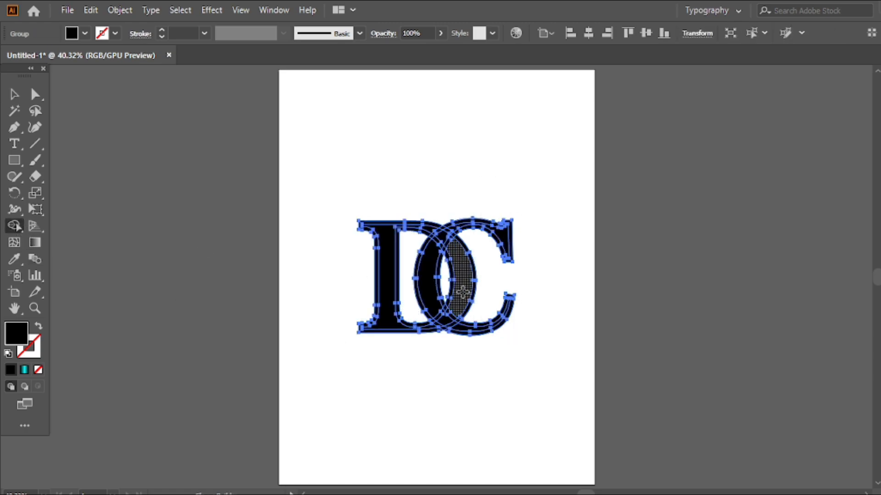
scroll(455, 282, "up", 3)
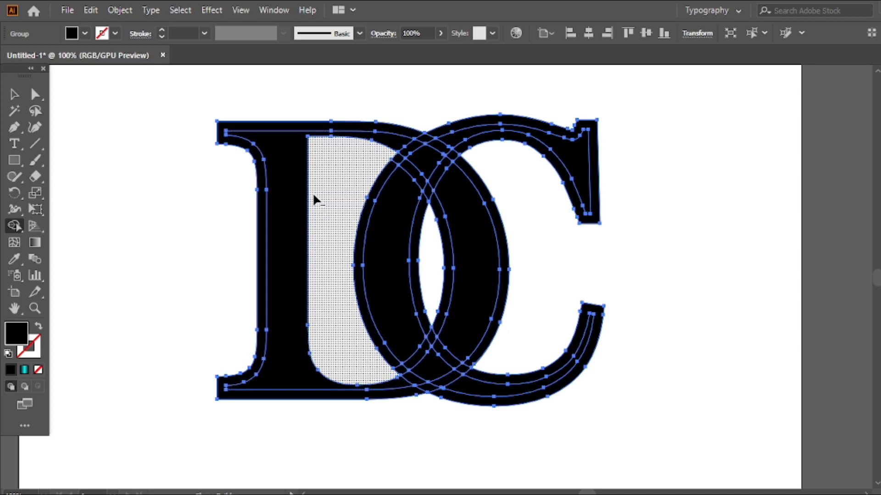
left_click(262, 184, "alt")
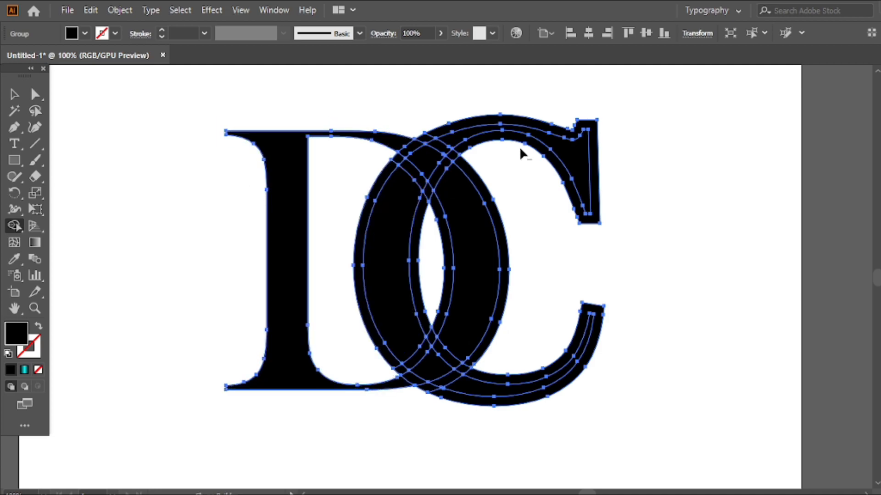
left_click(554, 163, "alt")
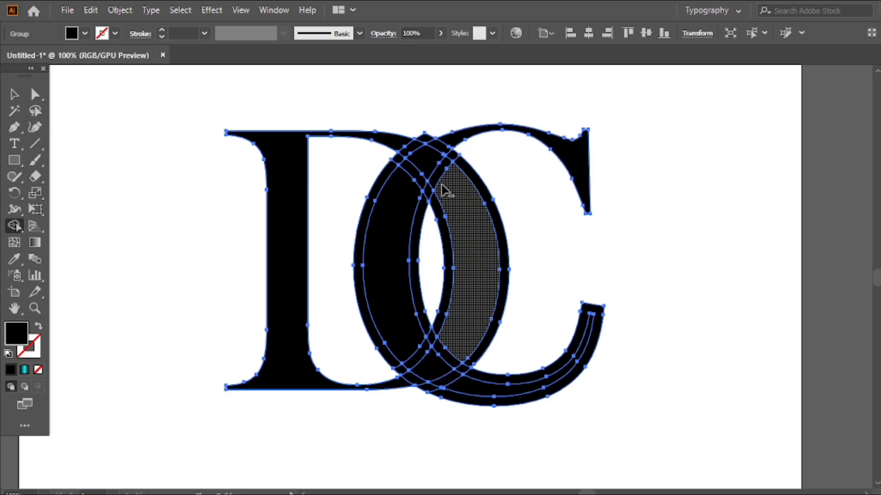
Step: Remove the offset slivers inside the letter overlap and along the D bowl's outer edge, opening a gap at the upper crossing
left_click(424, 196, "alt")
left_click(428, 189, "alt")
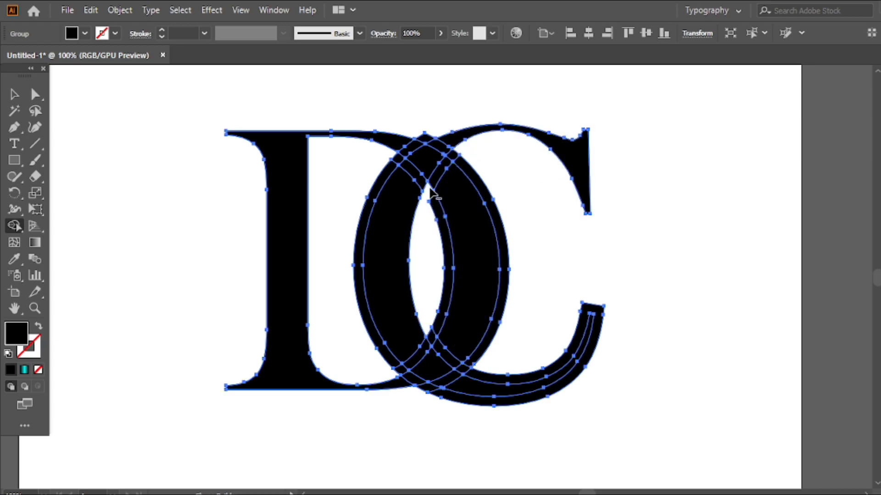
left_click(437, 172, "alt")
left_click(487, 199, "alt")
left_click(444, 304, "alt")
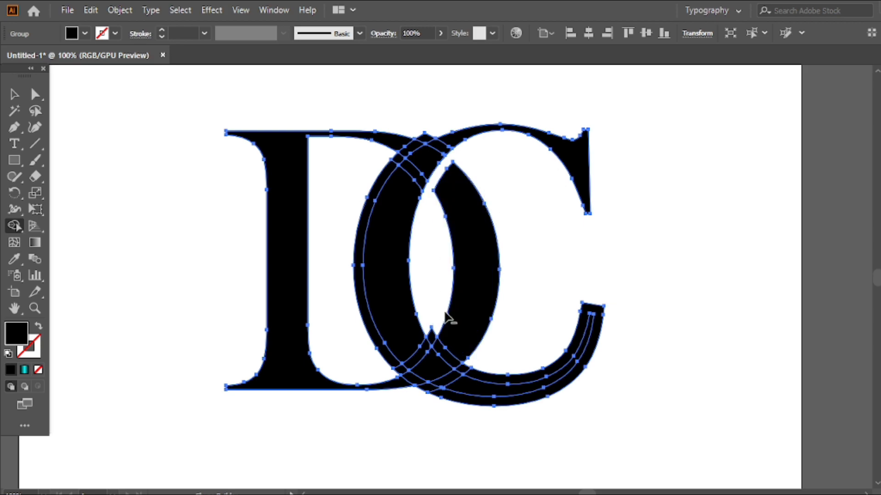
Step: Try removing the offset strips along the C's left curve and at the crossings to separate it from the D
left_click(401, 369, "alt")
left_click(389, 359, "alt")
left_click(399, 160, "alt")
left_click(407, 166, "alt")
left_click(427, 186, "alt")
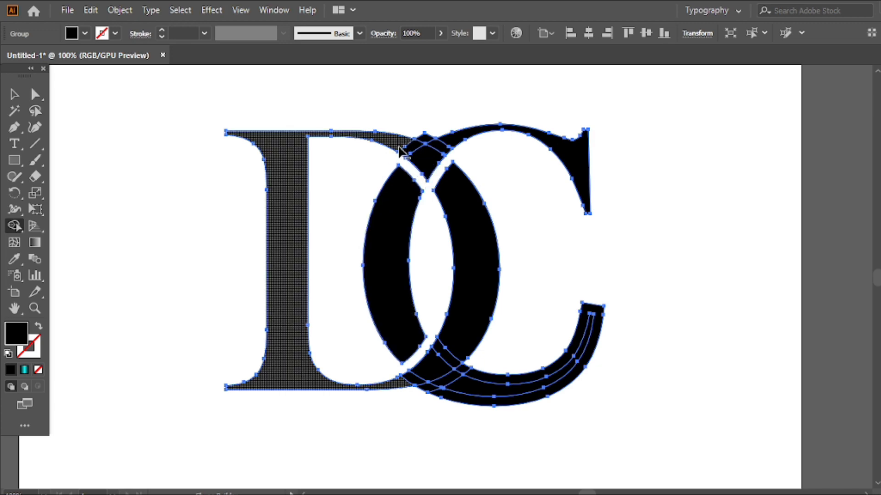
Step: Try merging the D through the upper crossing and removing the remaining offset pieces around the C's lower arm
left_click_drag(397, 143, 420, 162)
left_click(436, 149, "alt")
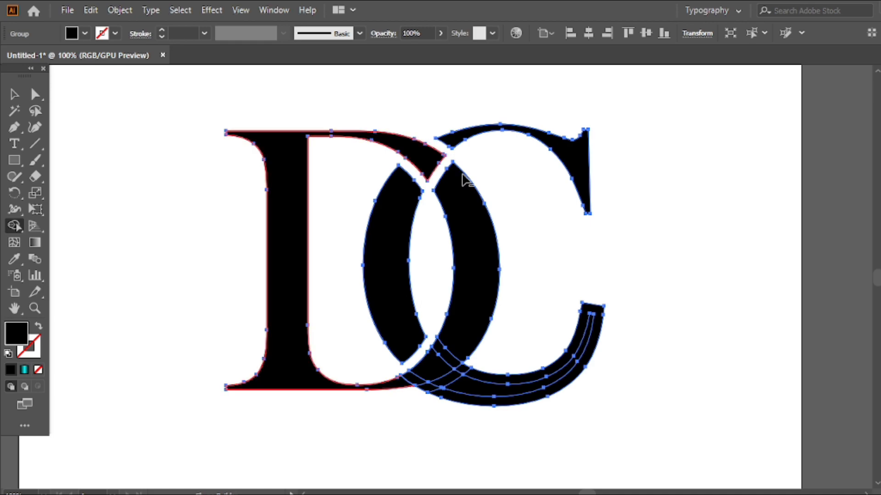
left_click(449, 363, "alt")
left_click(463, 372, "alt")
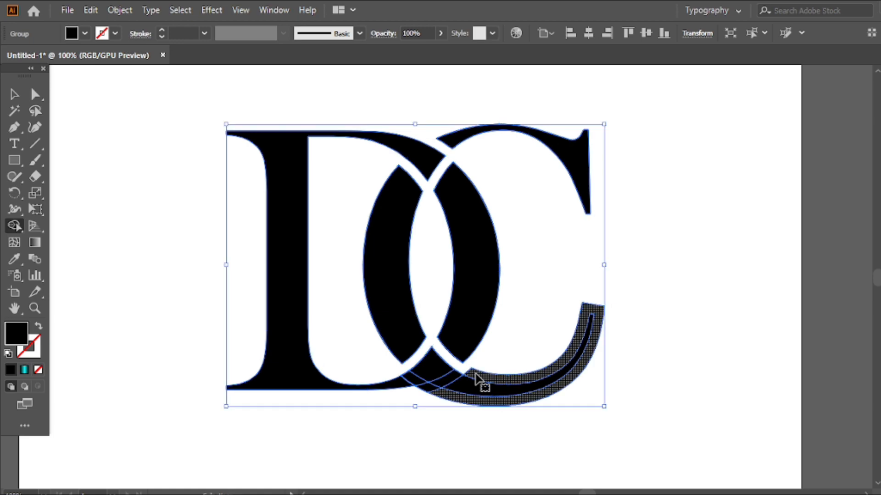
left_click(477, 380, "alt")
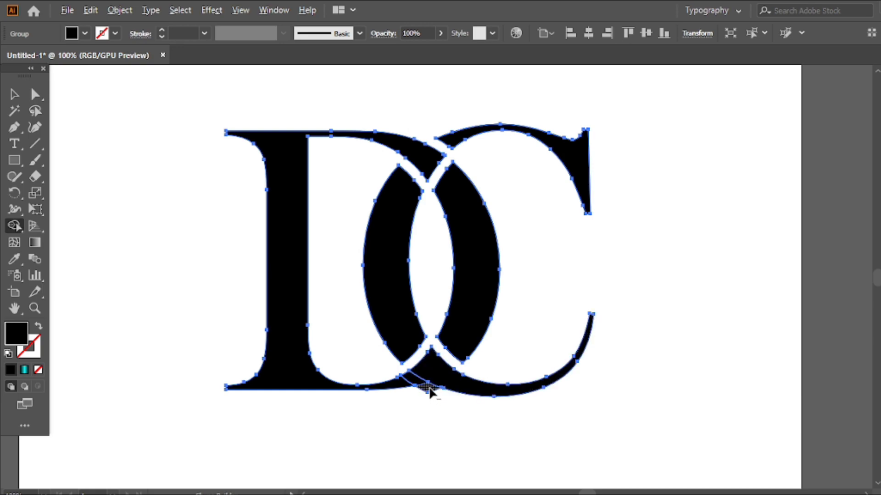
left_click(418, 381, "alt")
scroll(455, 252, "down", 2)
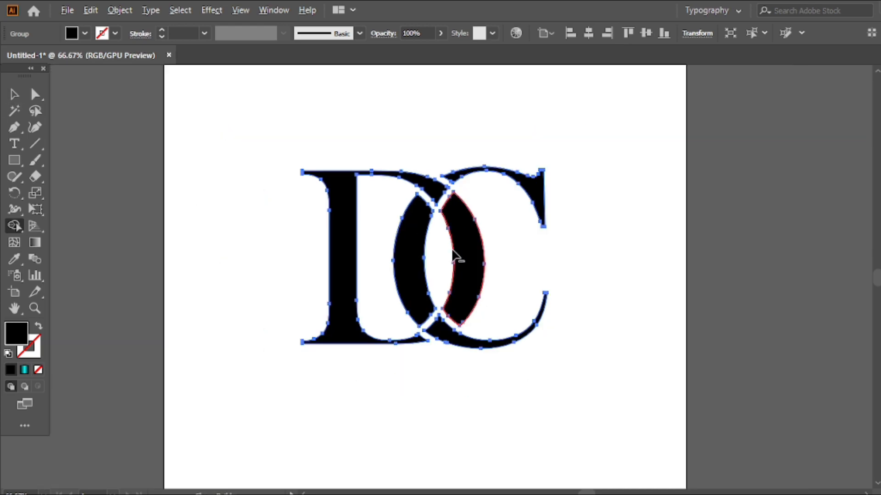
key("v")
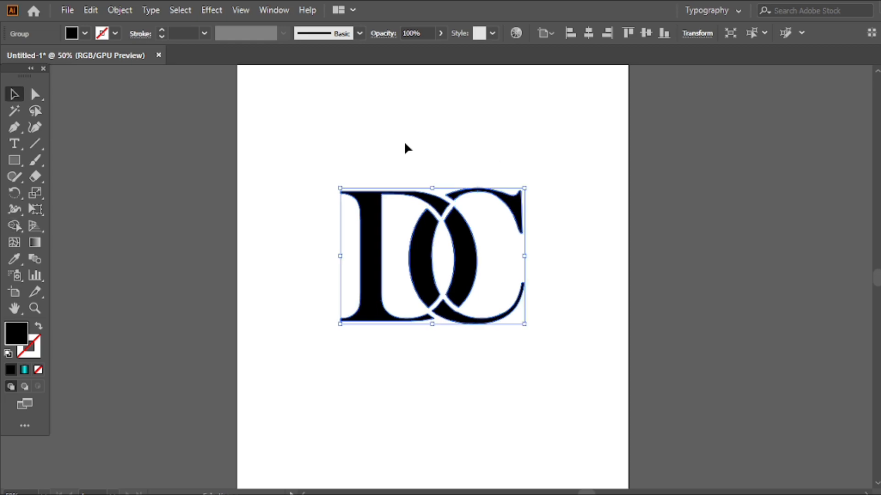
left_click(459, 144)
Step: Undo the Shape Builder edits made to the C's left curve, lower arm and both crossings
left_click_drag(493, 170, 292, 408)
key("a")
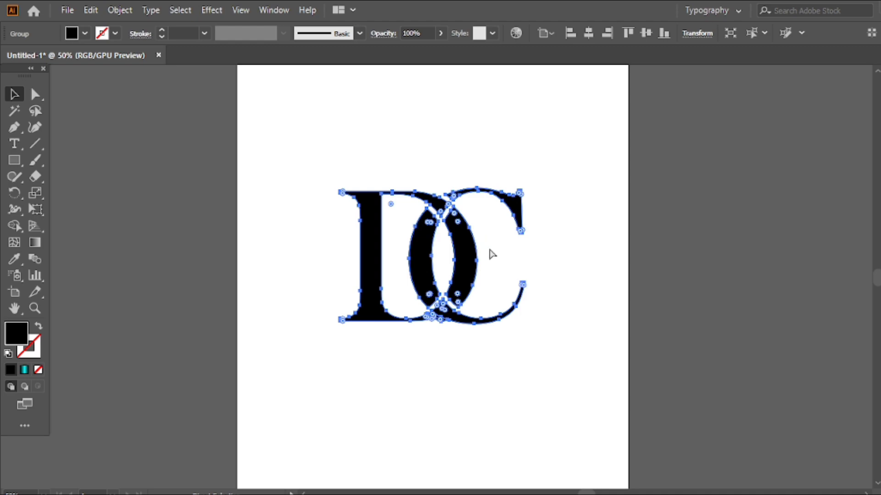
key("ctrl+z")
key("ctrl+z")
key("ctrl+z")
key("ctrl+z")
key("ctrl+z")
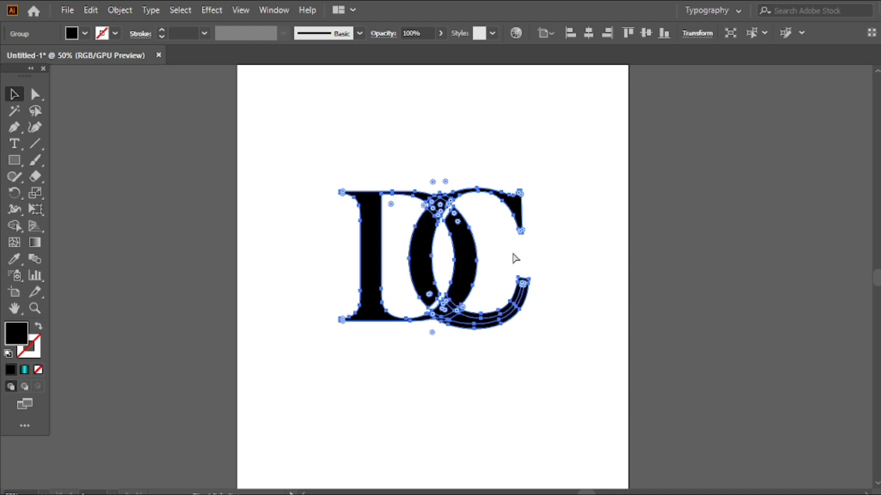
key("ctrl+z")
key("ctrl+z")
key("ctrl+z")
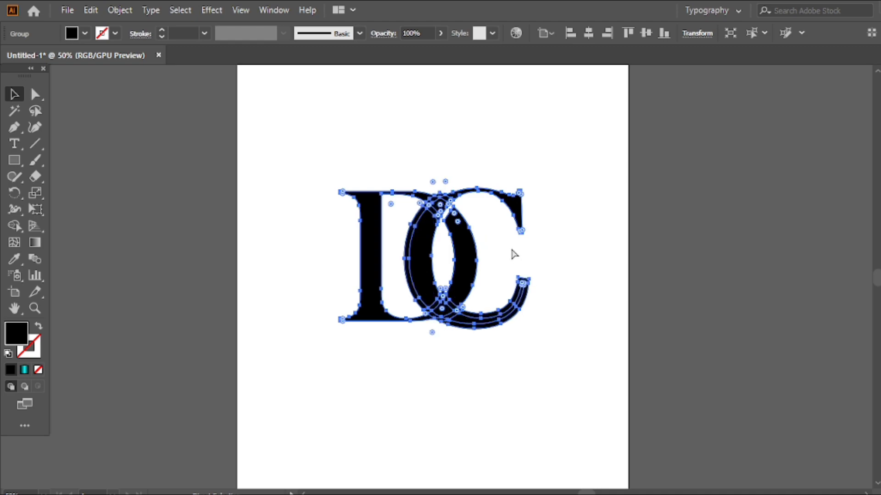
key("ctrl+z")
Step: With Shape Builder, clear the offset strips around the C's lower arm and left curve, making the C pass over the D at the lower crossing
scroll(473, 245, "up", 3)
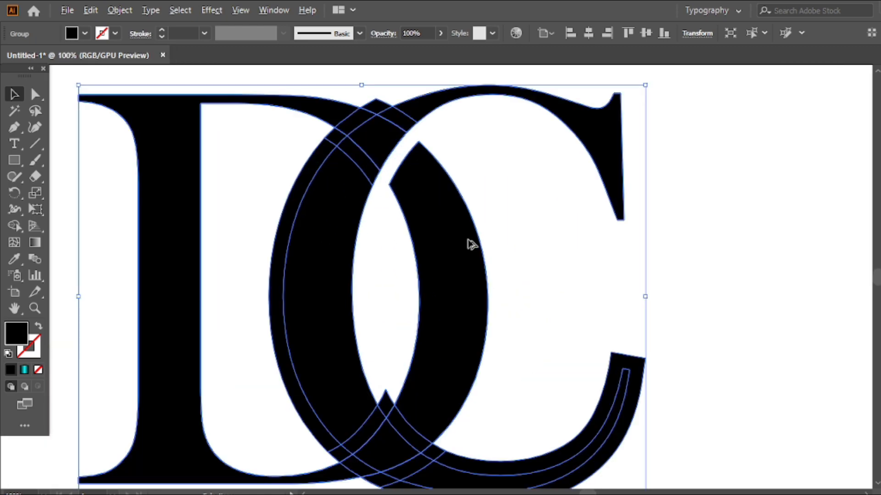
scroll(389, 235, "down", 1)
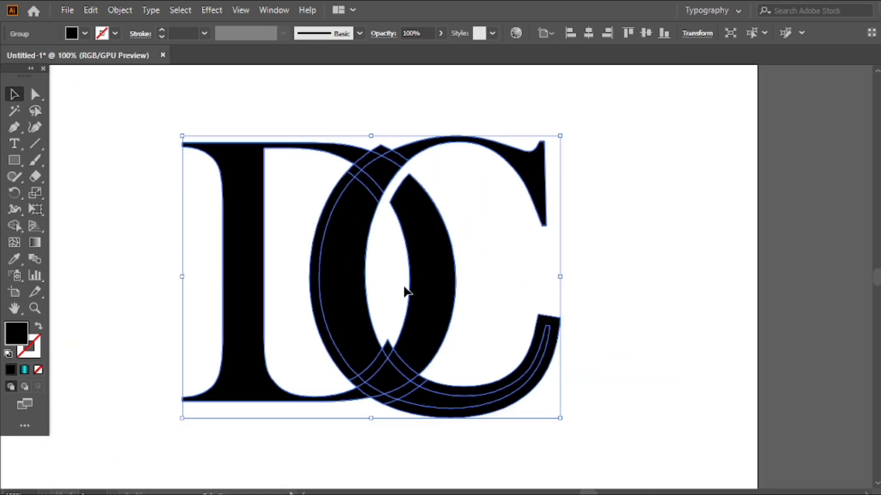
left_click(14, 226)
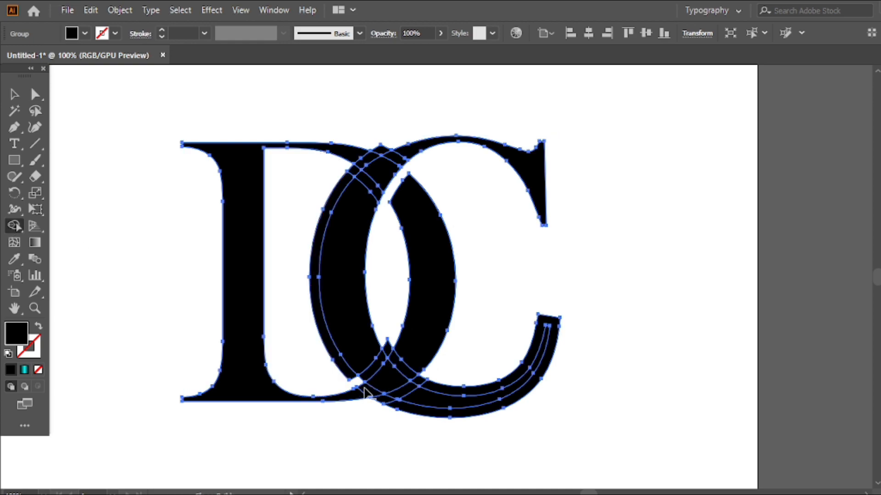
left_click(398, 403, "alt")
mouse_move(415, 381)
left_mouse_down()
mouse_move(388, 361)
mouse_move(387, 349)
mouse_move(371, 367)
mouse_move(413, 399)
left_mouse_up()
left_click(387, 347, "alt")
mouse_move(341, 371)
left_mouse_down()
mouse_move(356, 338)
mouse_move(344, 356)
left_mouse_up()
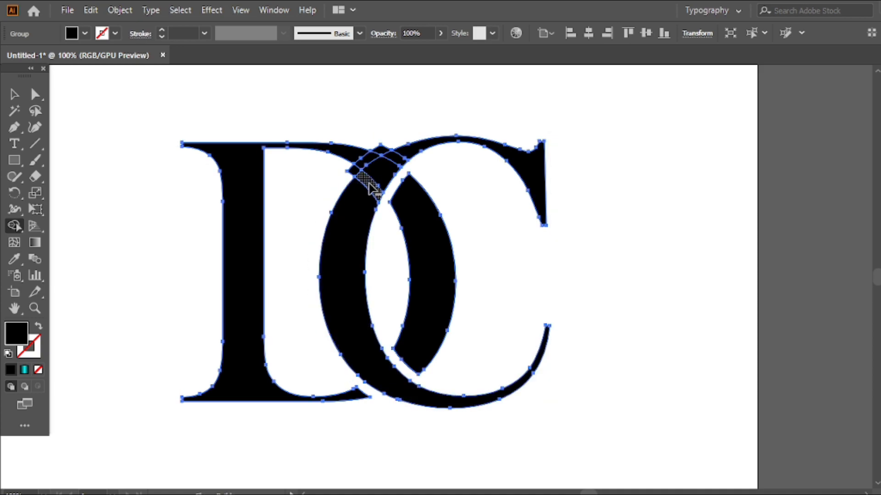
Step: Merge the C's pieces through the upper crossing and clear the remaining offset slivers so the C passes over the D
mouse_move(372, 187)
left_mouse_down()
mouse_move(395, 161)
mouse_move(413, 155)
left_mouse_up()
left_click_drag(353, 174, 381, 156)
left_click(15, 94)
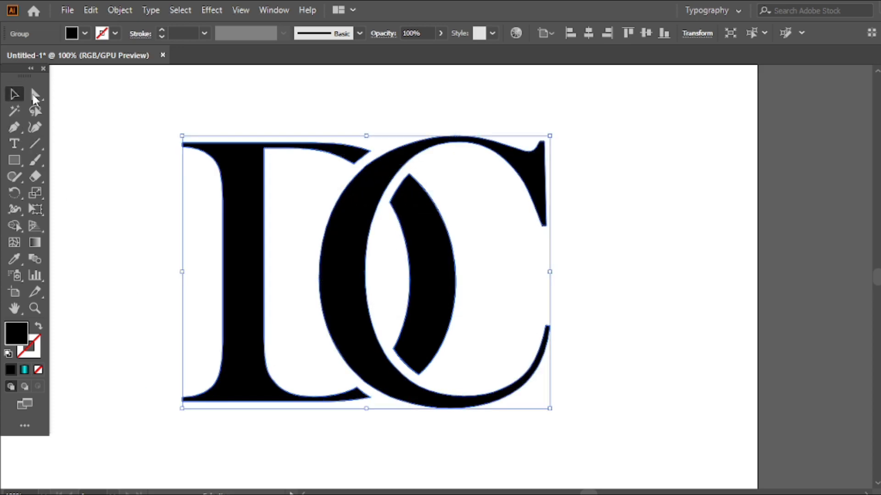
Step: Select the whole DC monogram and enlarge it proportionally from its centre on the artboard
scroll(462, 194, "down", 2)
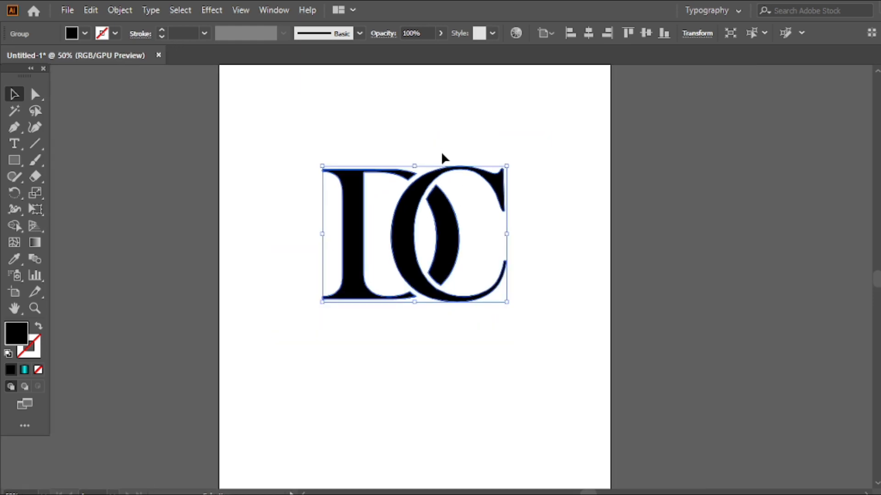
scroll(500, 214, "down", 1)
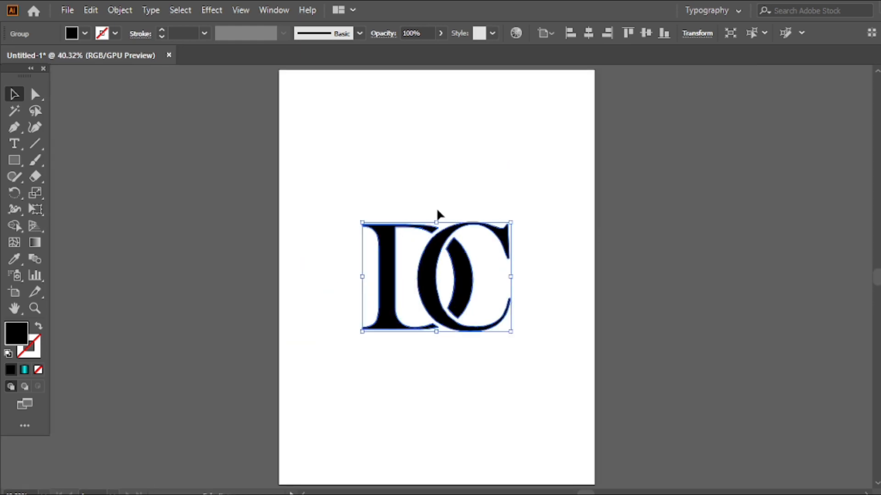
left_click(411, 177)
left_click_drag(489, 186, 373, 304)
left_click_drag(511, 330, 531, 348)
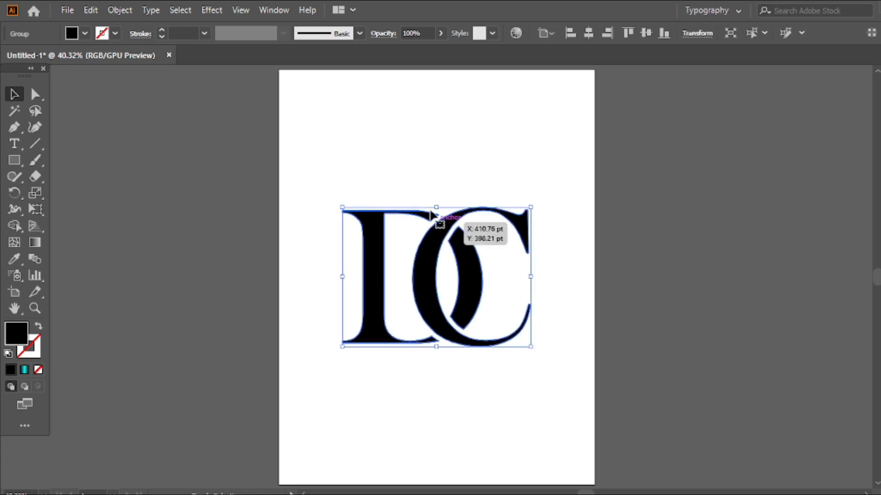
Step: Reselect the enlarged DC monogram and copy it to the clipboard
left_click(390, 147)
left_click_drag(369, 154, 487, 317)
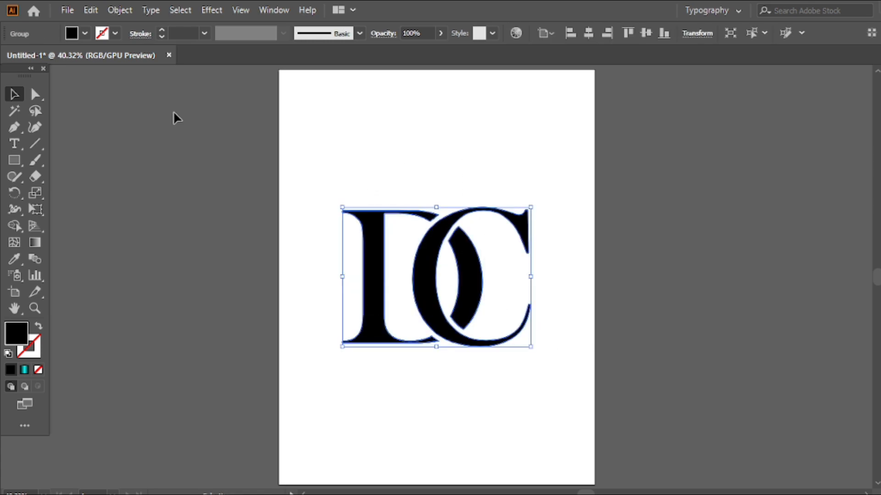
right_click(370, 121)
left_click(96, 11)
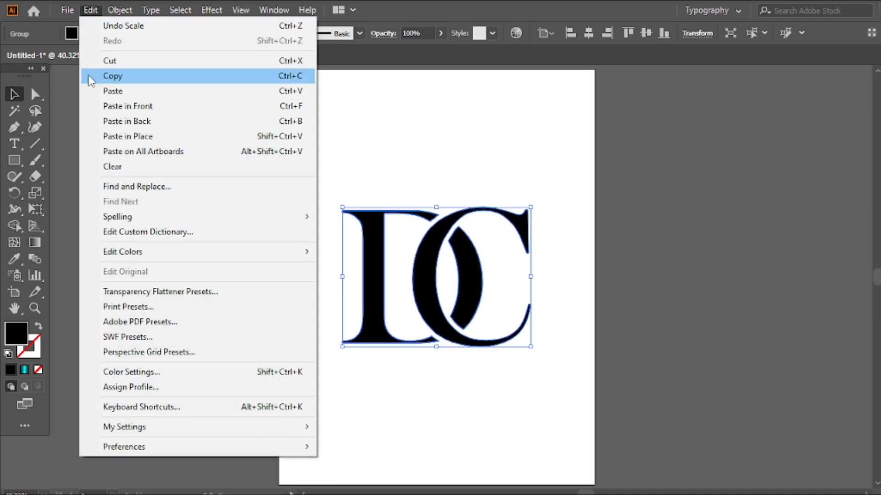
left_click(131, 79)
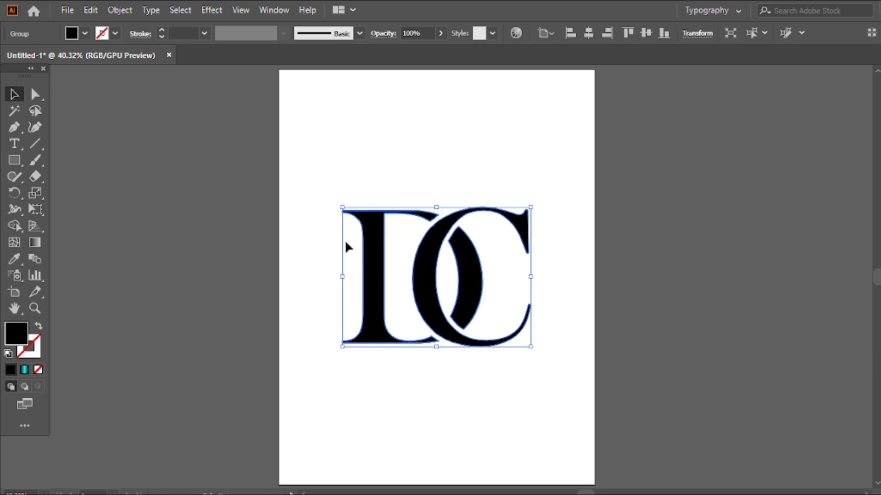
left_click(414, 205)
Step: Switch to Photoshop and open the REPLACE THIS SCREEN smart object of white wall.psd with its layers kept, docked as a tab
left_click(496, 494)
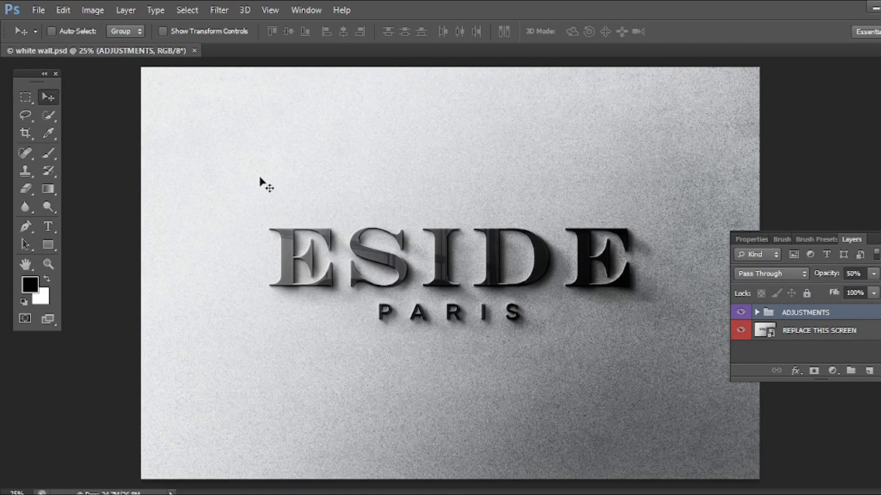
double_click(757, 333)
left_click(471, 218)
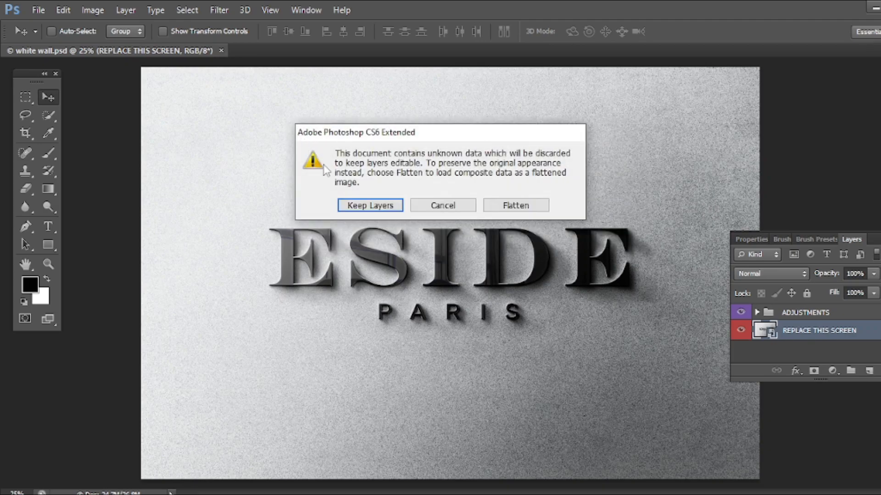
left_click(375, 207)
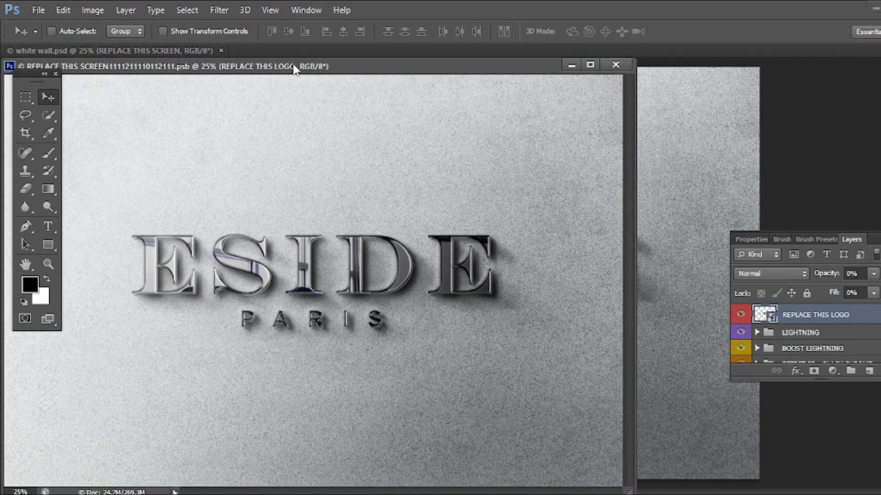
left_click_drag(293, 66, 380, 50)
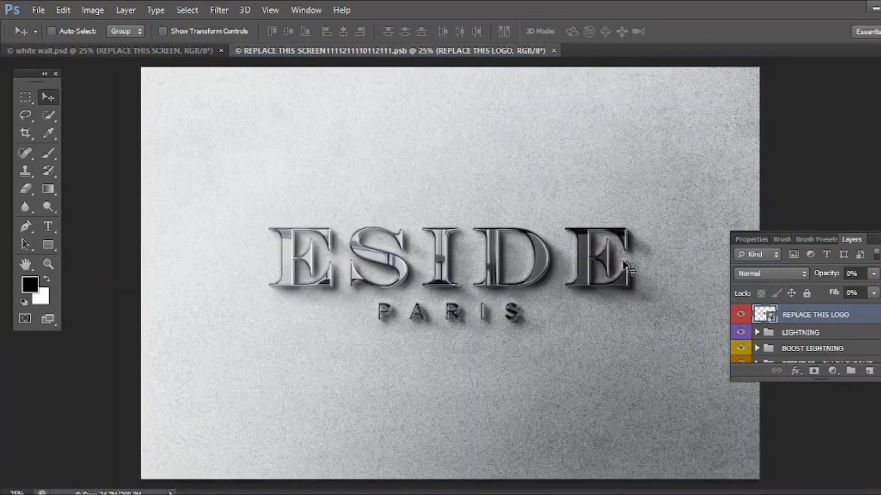
Step: Open the REPLACE THIS LOGO smart object as a docked tab and hide its existing LOGO layer
double_click(757, 315)
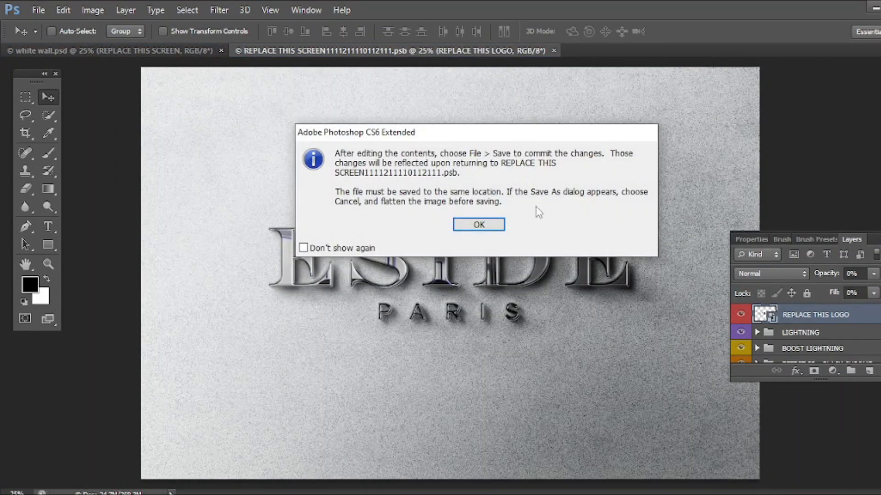
left_click(490, 226)
left_click_drag(359, 72, 439, 58)
left_click(740, 314)
Step: Paste the DC monogram as a Smart Object and scale it to about 49.9% in the centre of the canvas
key("ctrl+v")
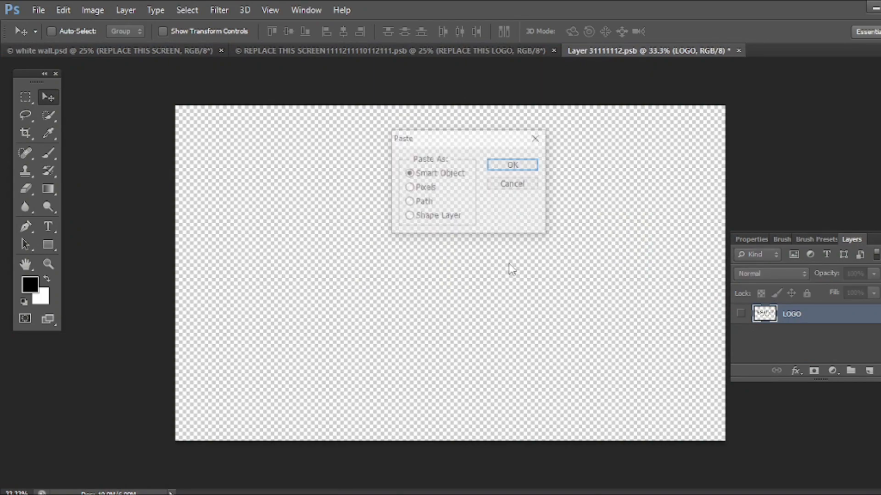
key("Return")
left_click_drag(681, 443, 562, 357)
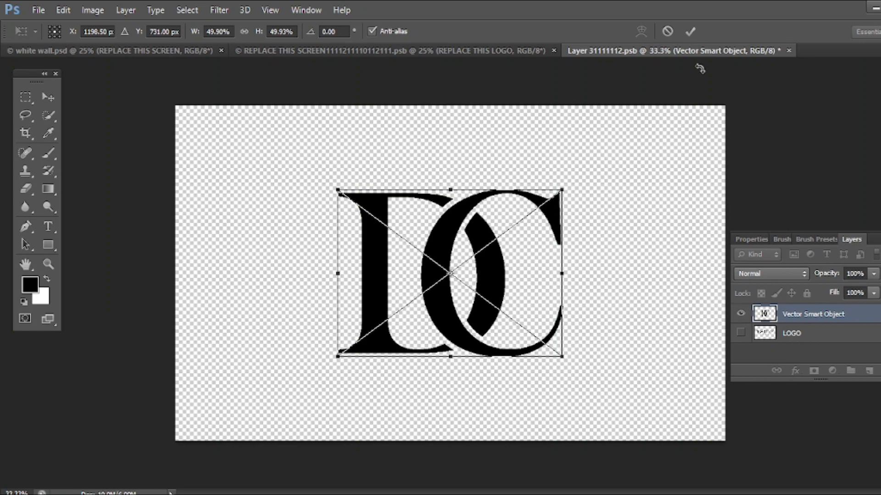
left_click(690, 31)
Step: Close the logo document with its changes saved and dismiss the script alert
key("ctrl+w")
left_click(352, 184)
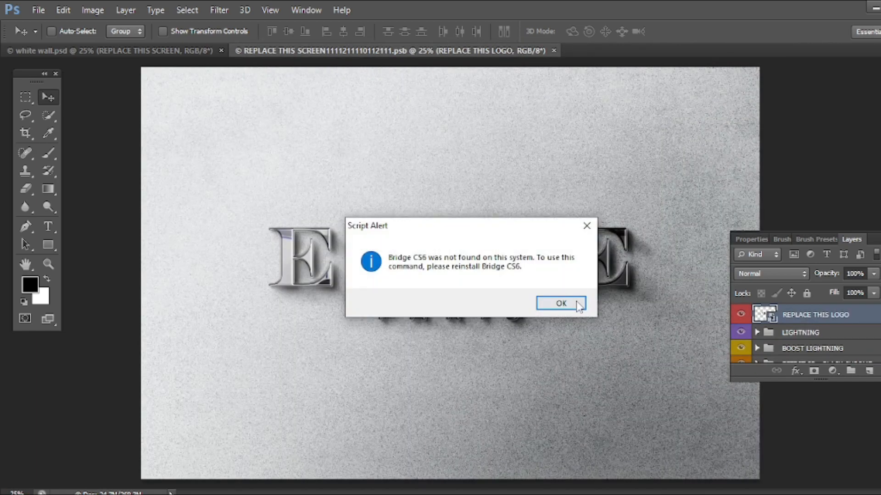
left_click(560, 304)
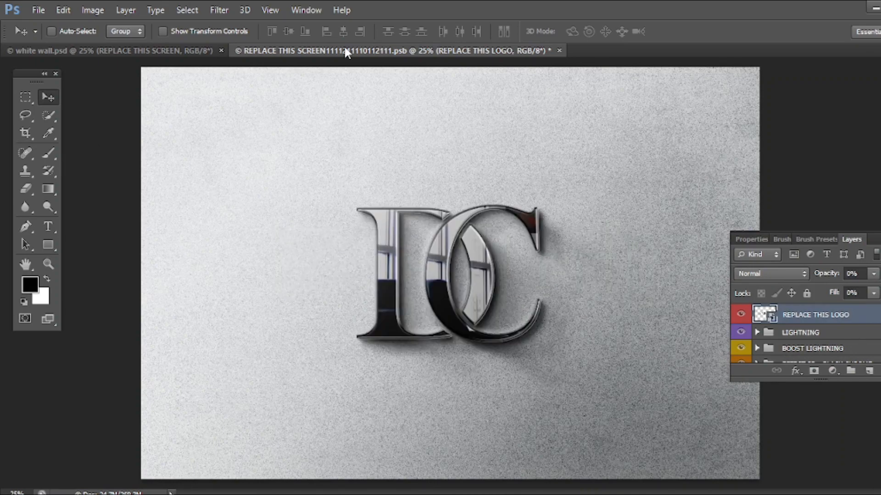